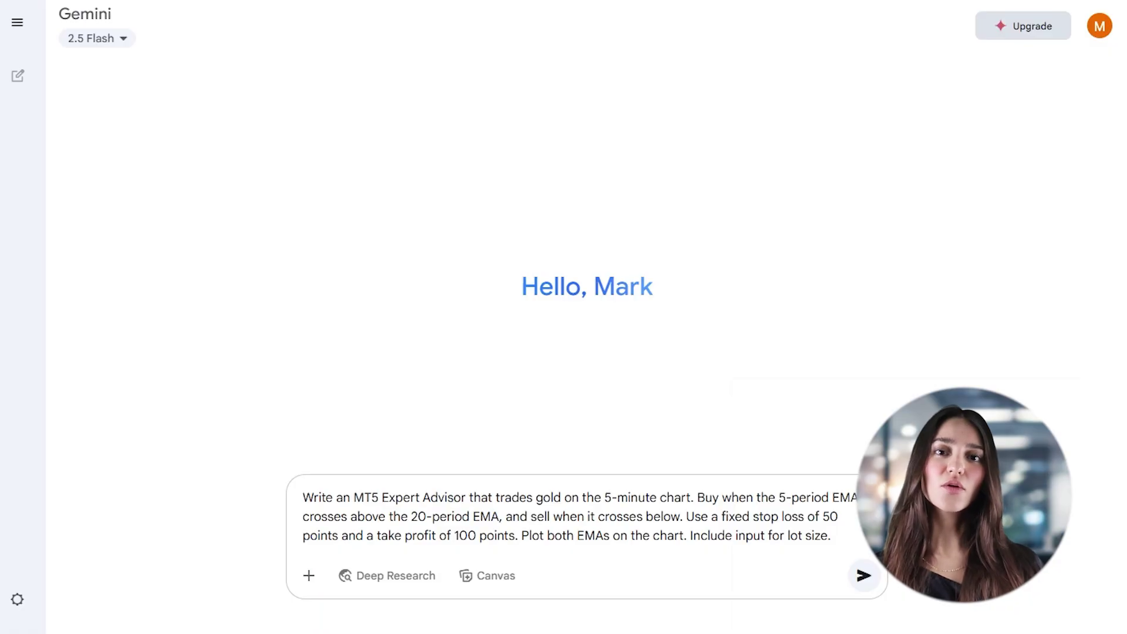
Submit the EMA-crossover gold EA prompt to Gemini and select all the generated code.
{"action": "left_click", "coordinate": [863, 575]}
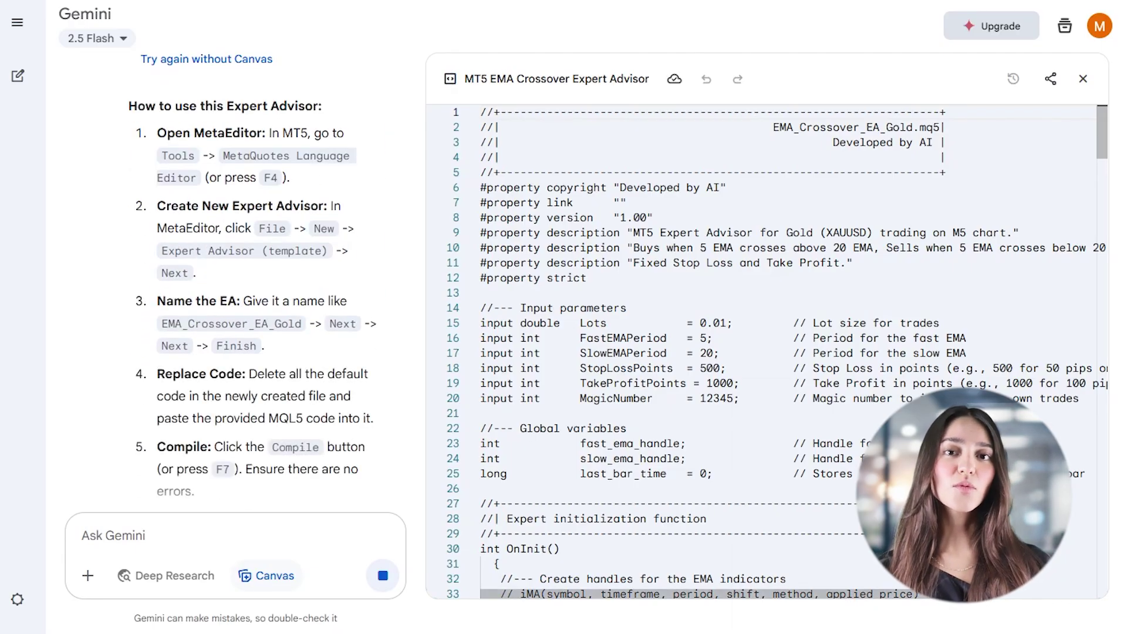
{"action": "left_click", "coordinate": [853, 399]}
{"action": "key", "text": "ctrl+a"}
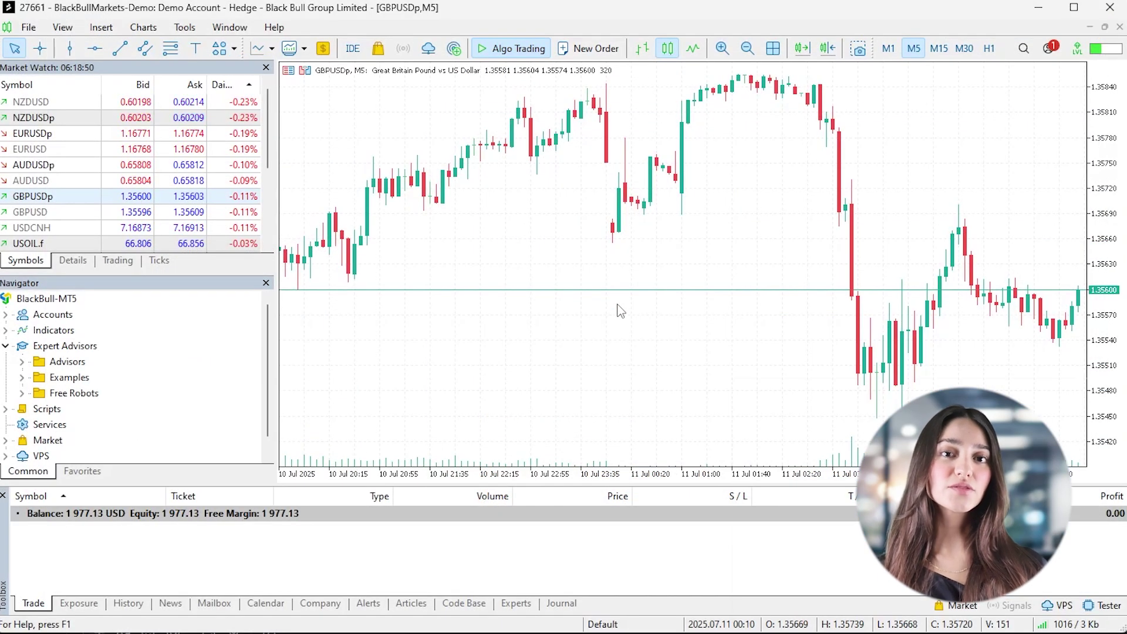
In MetaEditor, start a new Expert Advisor (template) named gold scalper 5M, accepting default handlers.
{"action": "key", "text": "F4"}
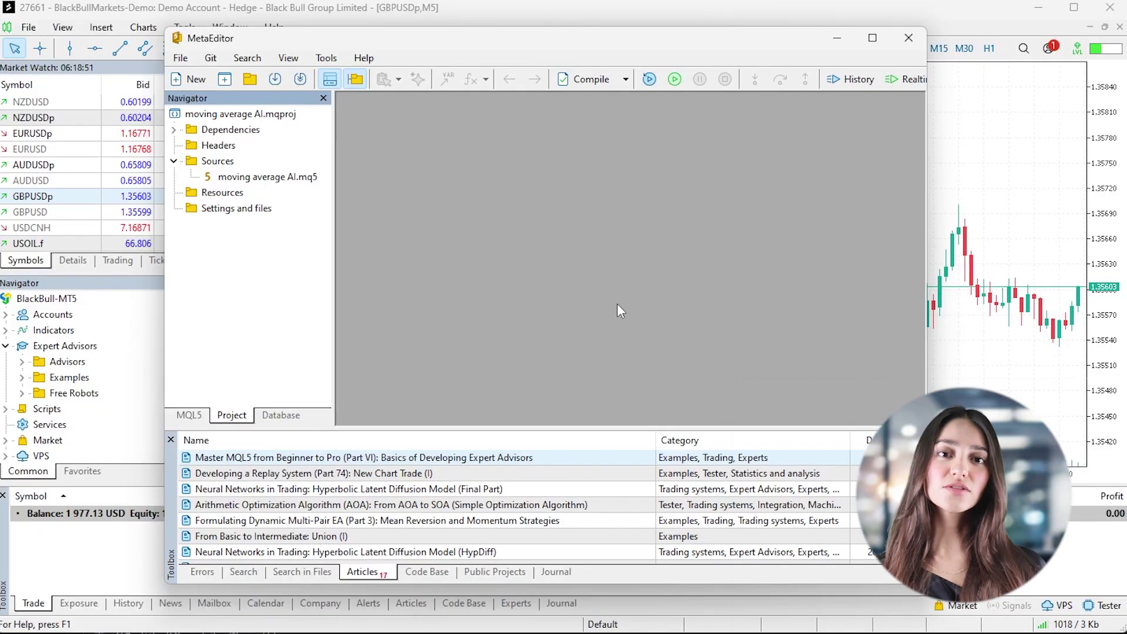
{"action": "left_click", "coordinate": [226, 80]}
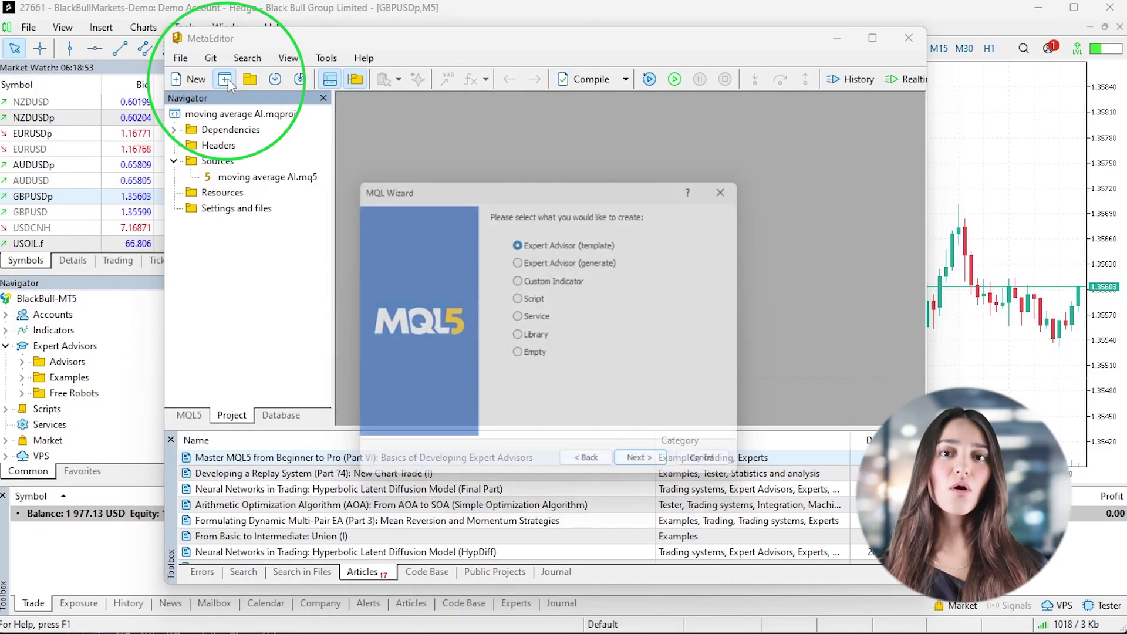
{"action": "left_click", "coordinate": [650, 469]}
{"action": "type", "text": "Experts\\"}
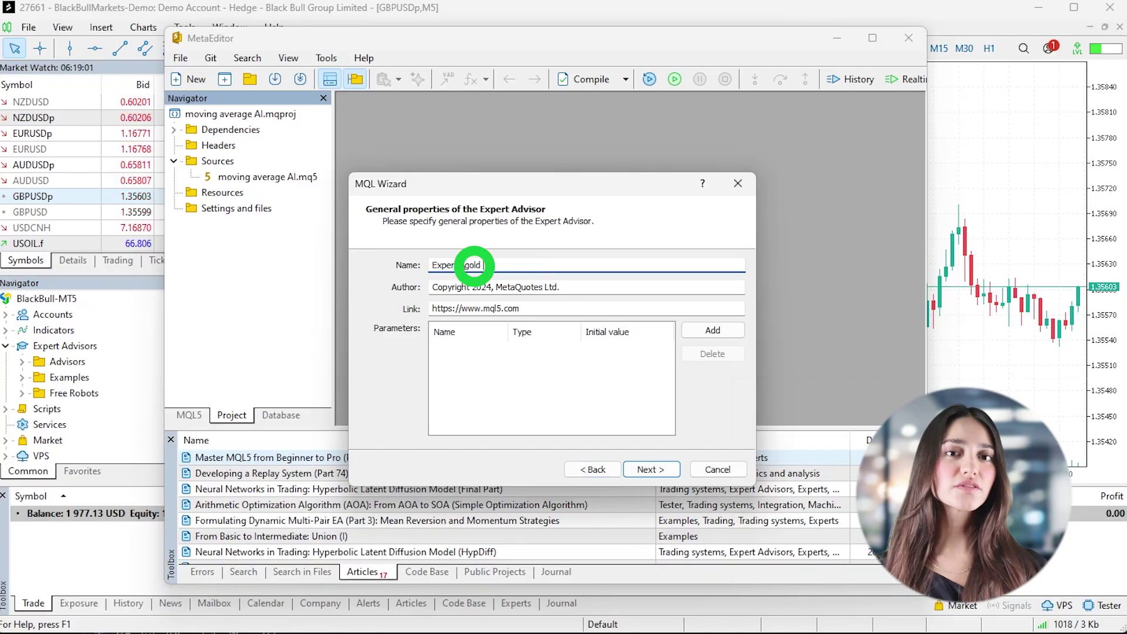
{"action": "type", "text": "gold scalper 5M"}
{"action": "left_click", "coordinate": [651, 470]}
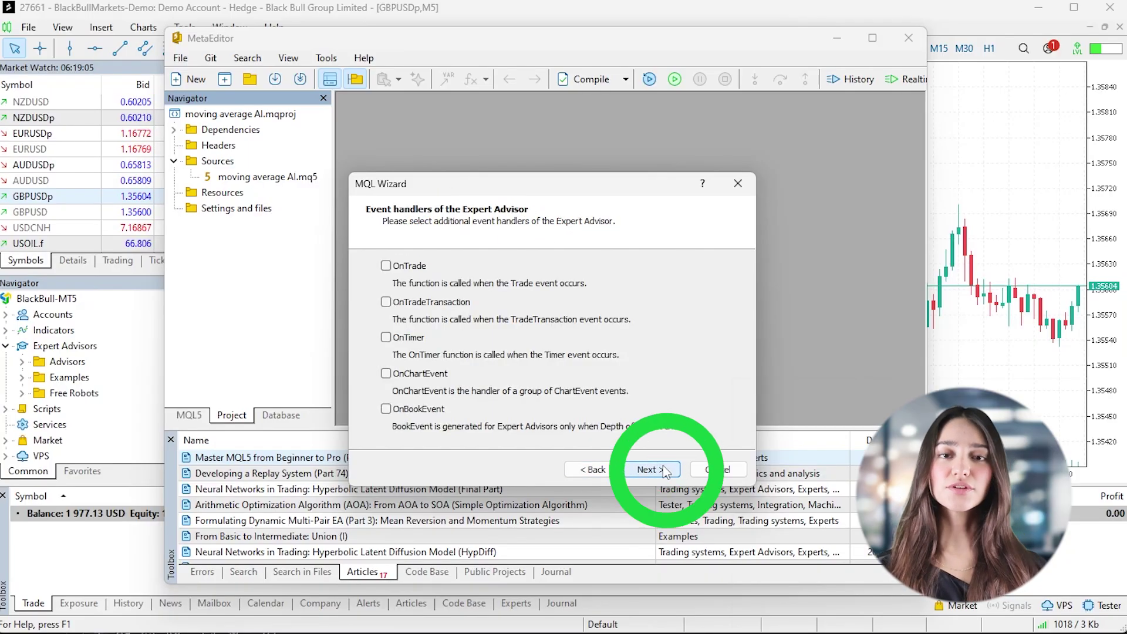
{"action": "left_click", "coordinate": [651, 470]}
Finish the wizard, open gold scalper 5M.mq5 and delete all the template code.
{"action": "left_click", "coordinate": [651, 470]}
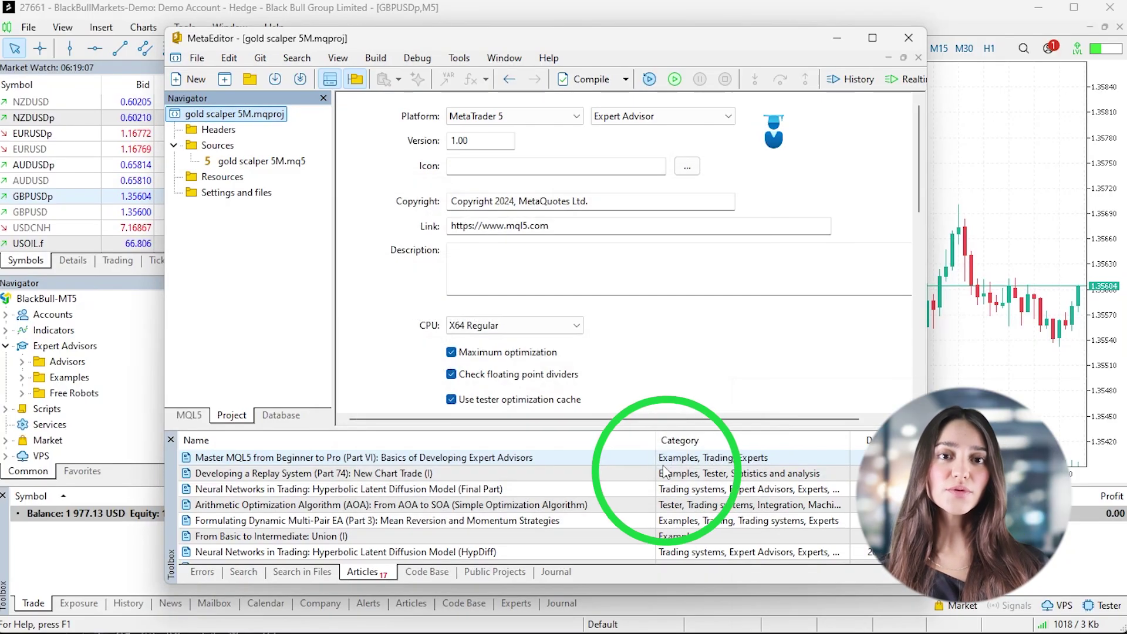
{"action": "left_click", "coordinate": [509, 80]}
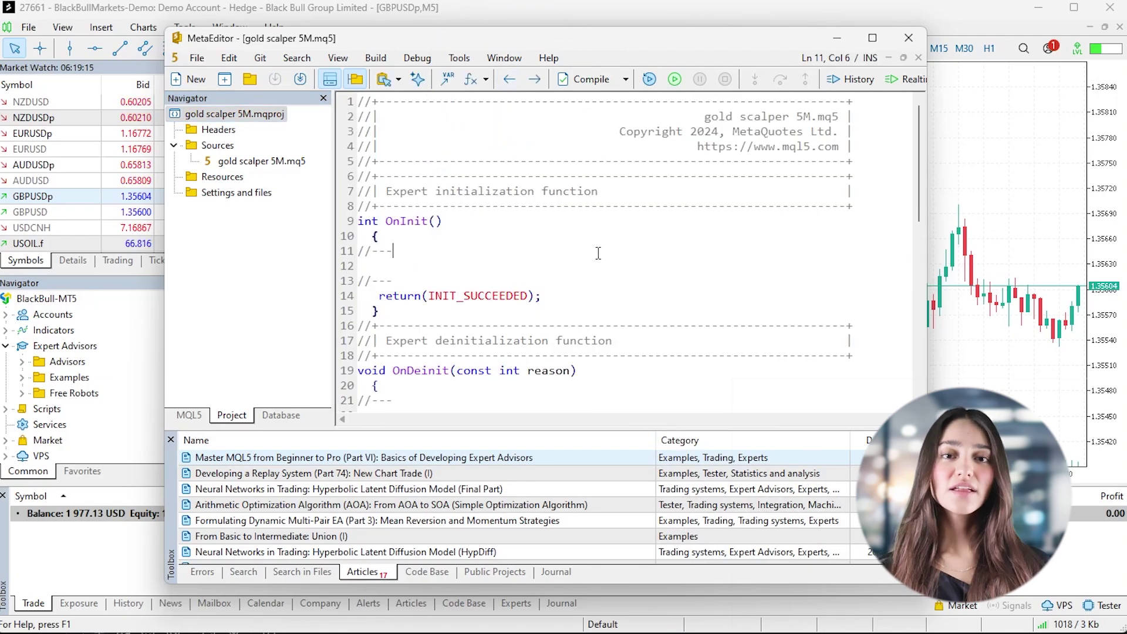
{"action": "key", "text": "ctrl+a"}
{"action": "key", "text": "Delete"}
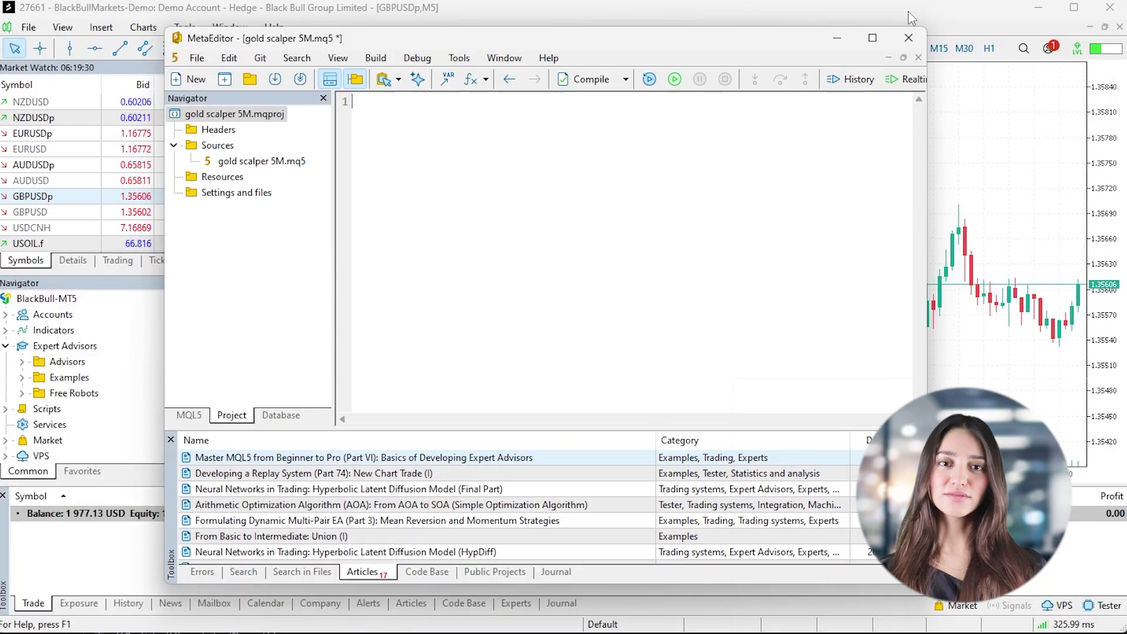
Paste the Gemini EA code into gold scalper 5M.mq5 and compile it.
{"action": "left_click", "coordinate": [496, 142]}
{"action": "key", "text": "ctrl+v"}
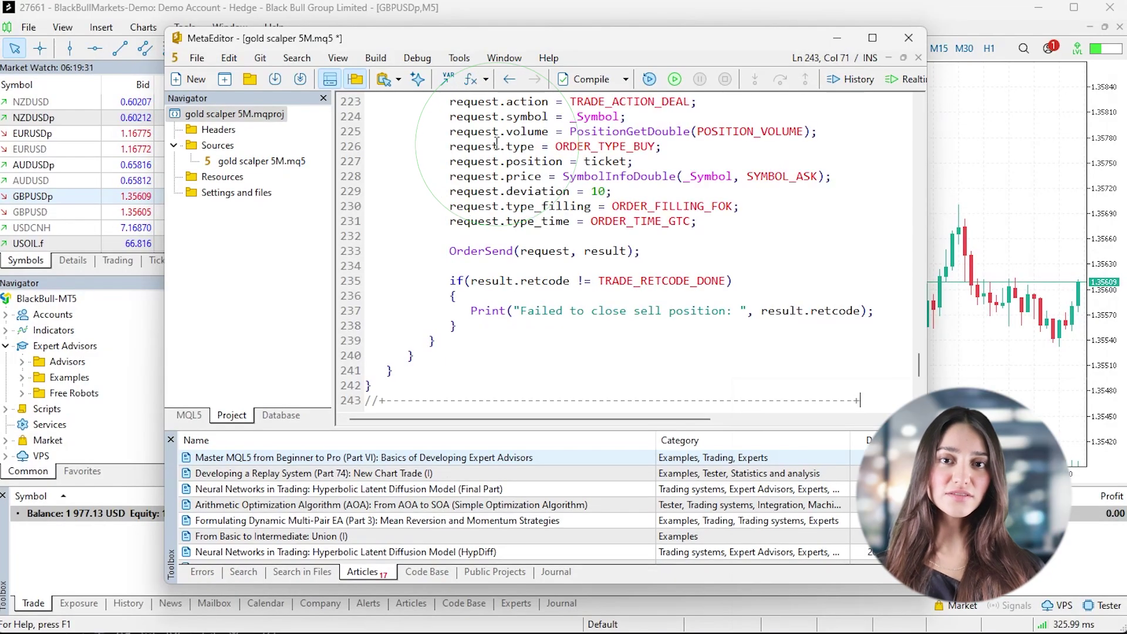
{"action": "left_click", "coordinate": [592, 80]}
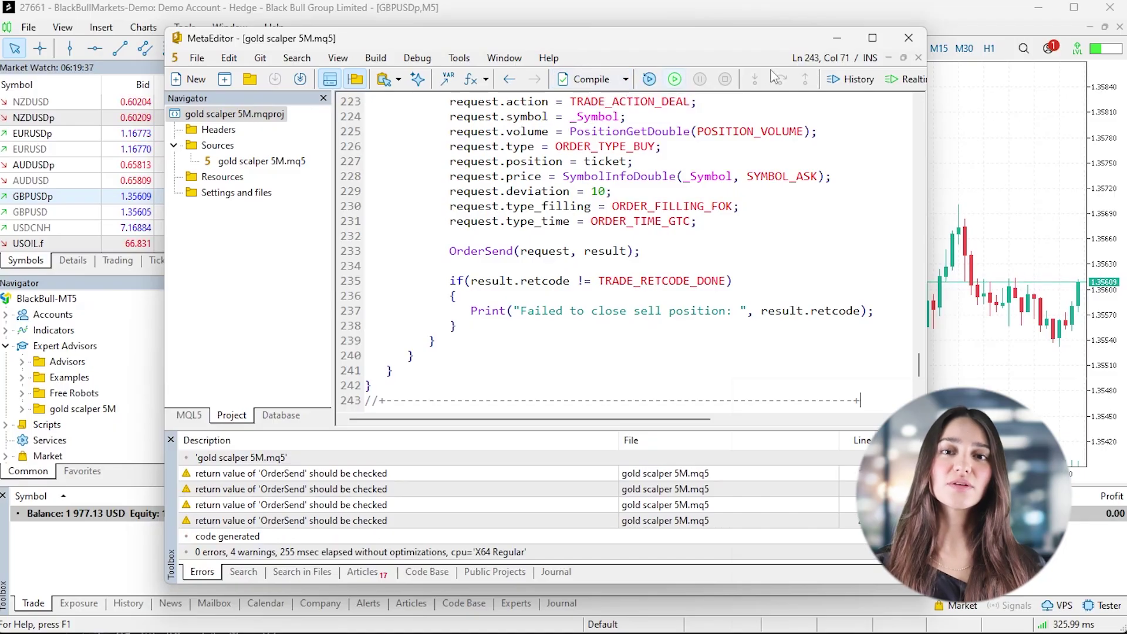
Close MetaEditor, then drag gold scalper 5M onto the XAUUSDp M5 chart and accept its inputs.
{"action": "left_click", "coordinate": [908, 40]}
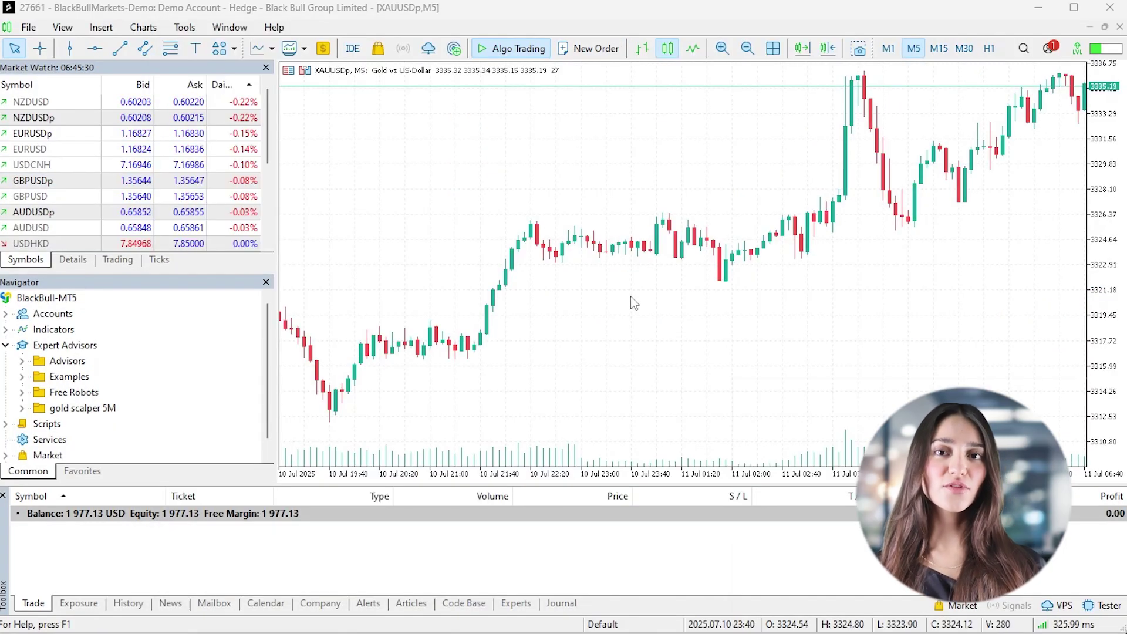
{"action": "left_click", "coordinate": [23, 408]}
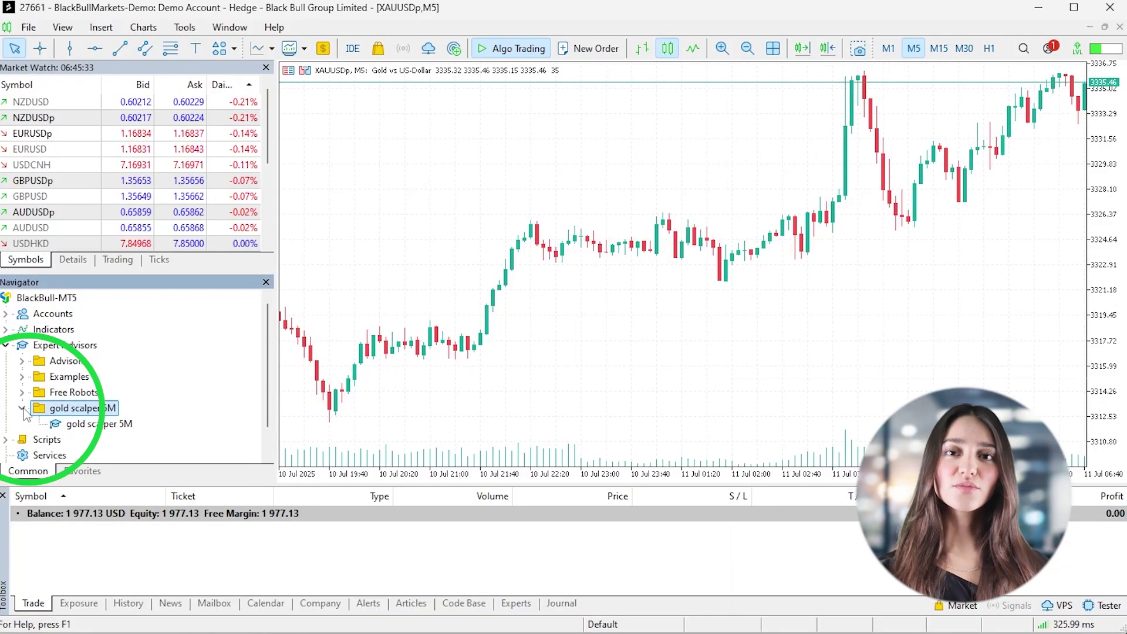
{"action": "left_click_drag", "start_coordinate": [99, 424], "coordinate": [740, 306]}
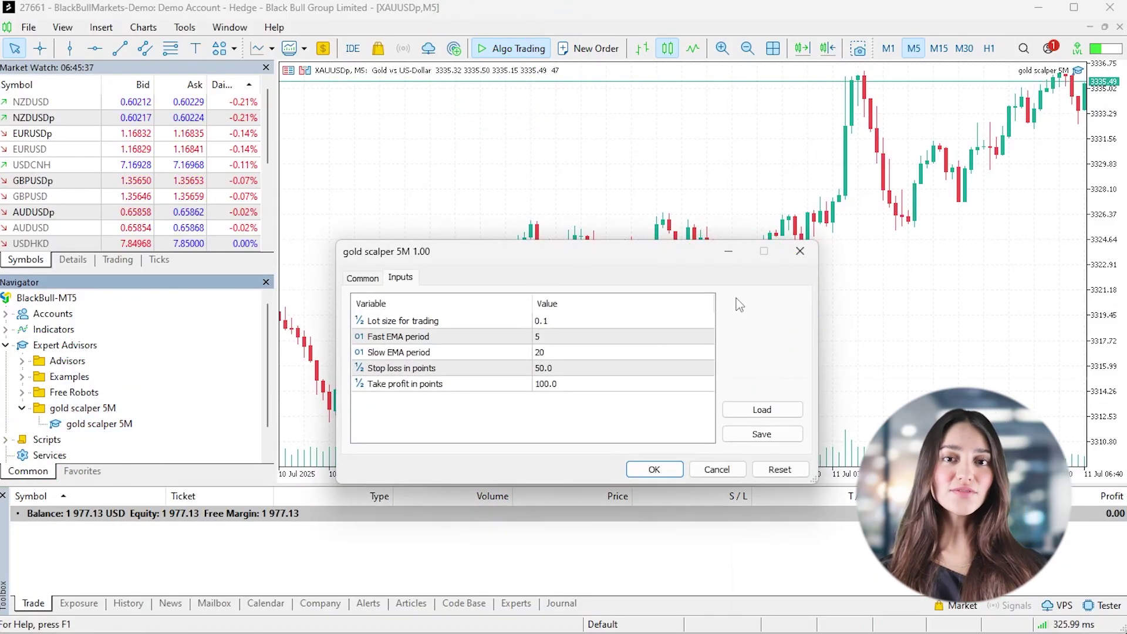
{"action": "left_click", "coordinate": [571, 321]}
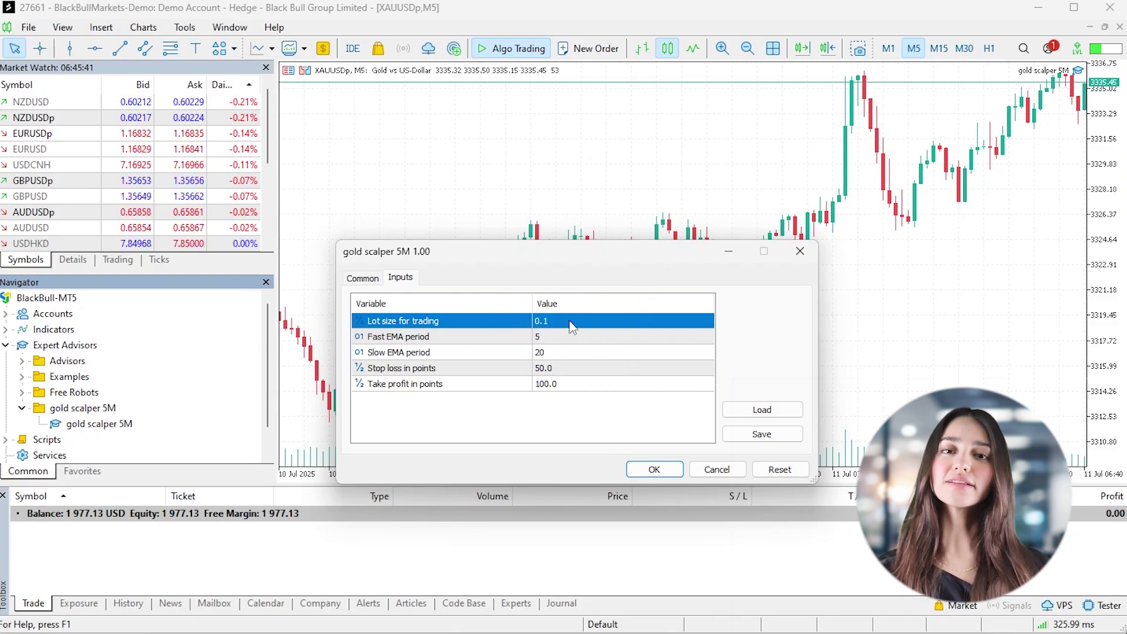
{"action": "left_click", "coordinate": [656, 470]}
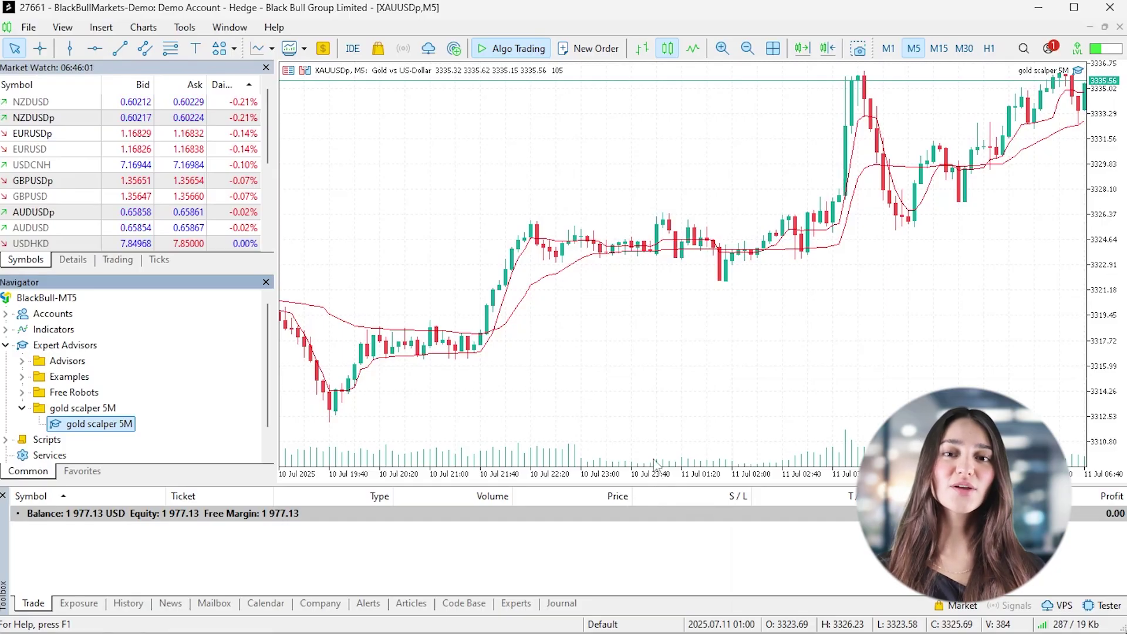
{"action": "left_click", "coordinate": [646, 343]}
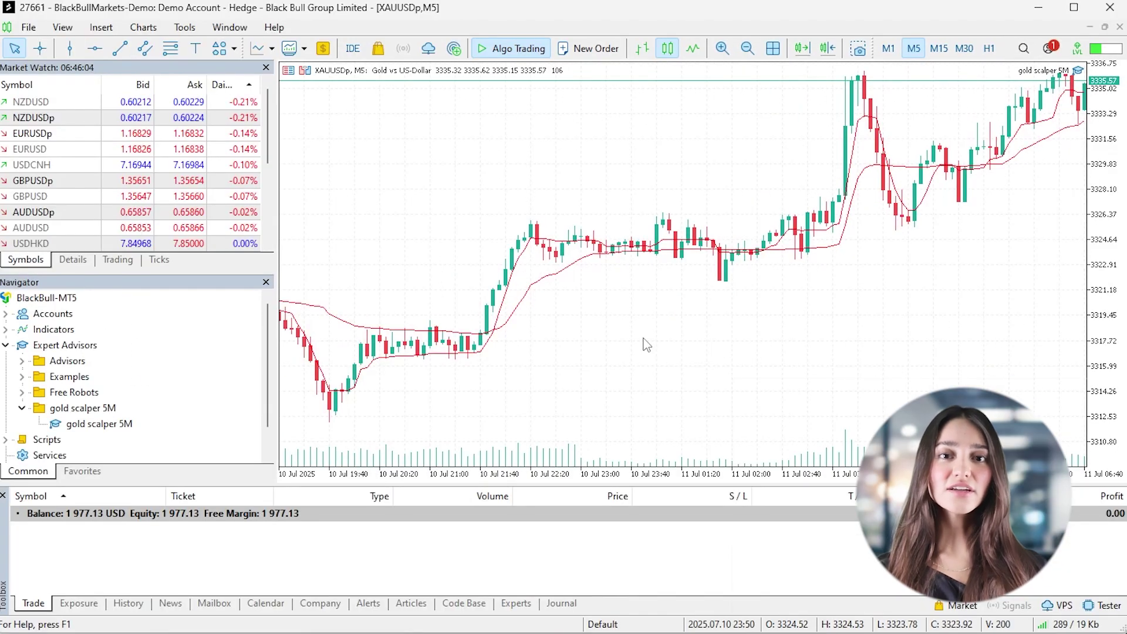
Set Strategy Tester to gold scalper 5M, symbol XAUUSDp, timeframe M5, period Last year.
{"action": "key", "text": "ctrl+r"}
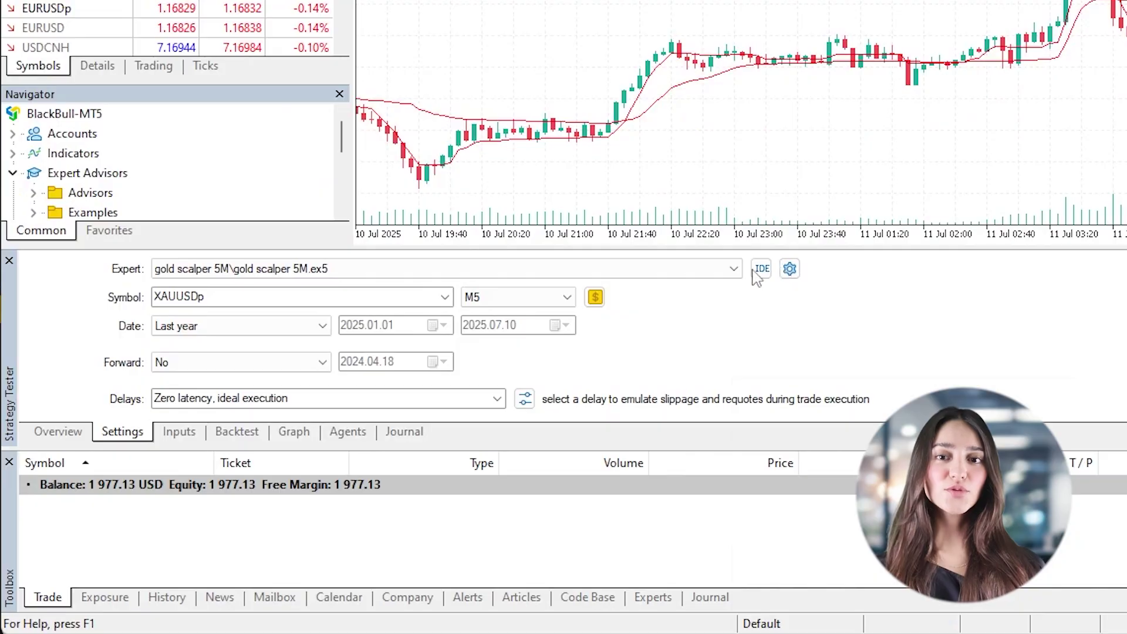
{"action": "left_click", "coordinate": [580, 341]}
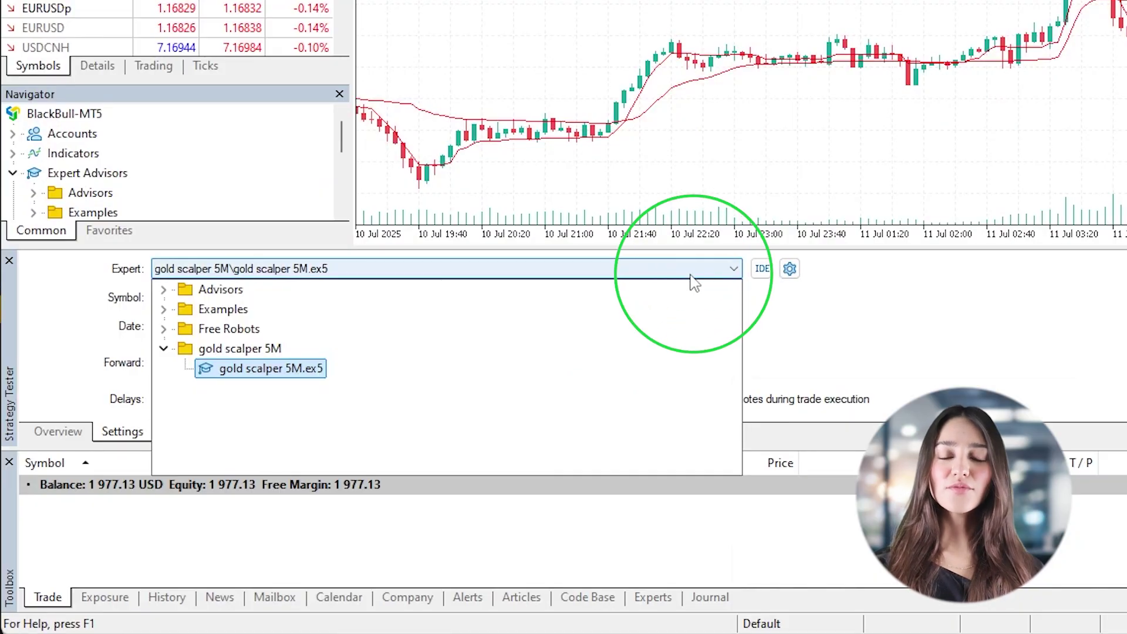
{"action": "left_click", "coordinate": [579, 341]}
{"action": "left_click", "coordinate": [353, 297]}
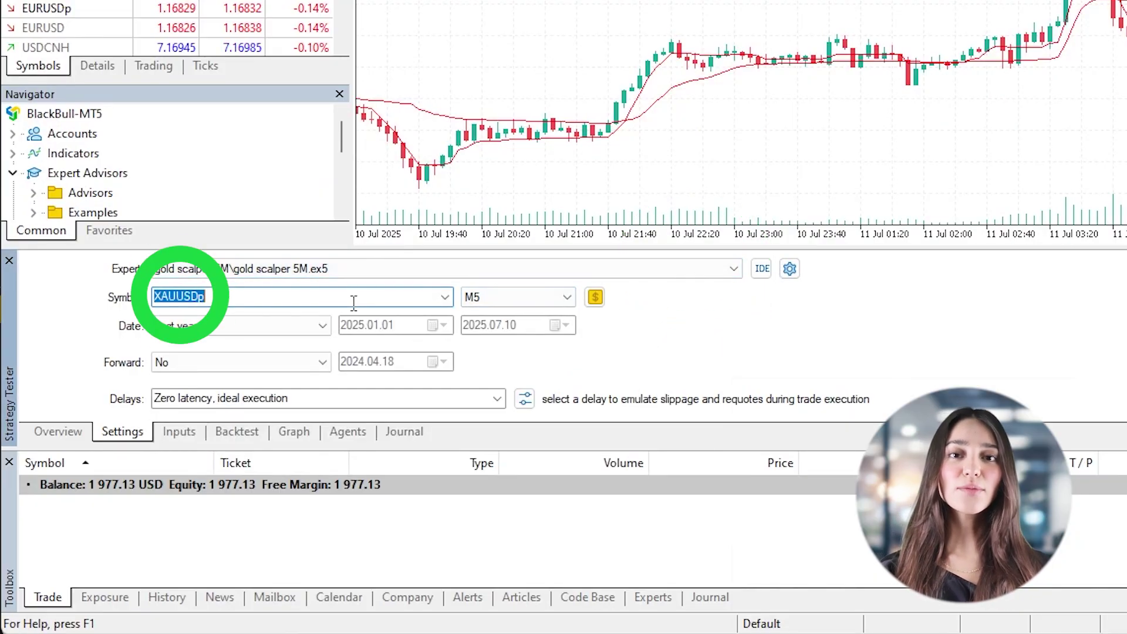
{"action": "left_click", "coordinate": [536, 297]}
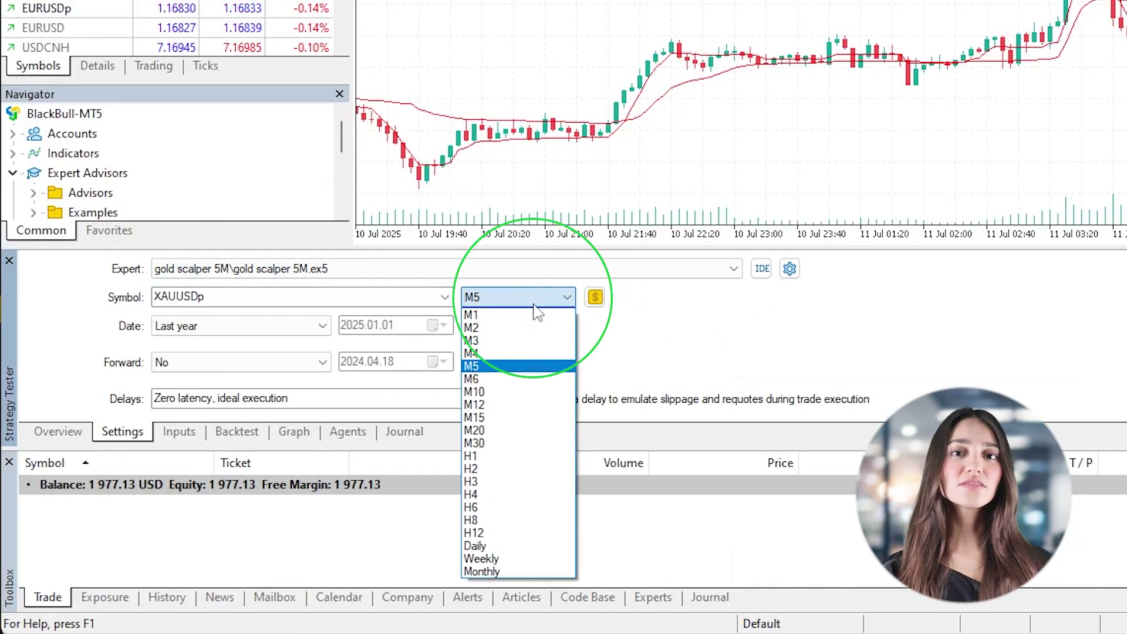
{"action": "left_click", "coordinate": [536, 297]}
{"action": "left_click", "coordinate": [322, 327]}
{"action": "left_click", "coordinate": [264, 341]}
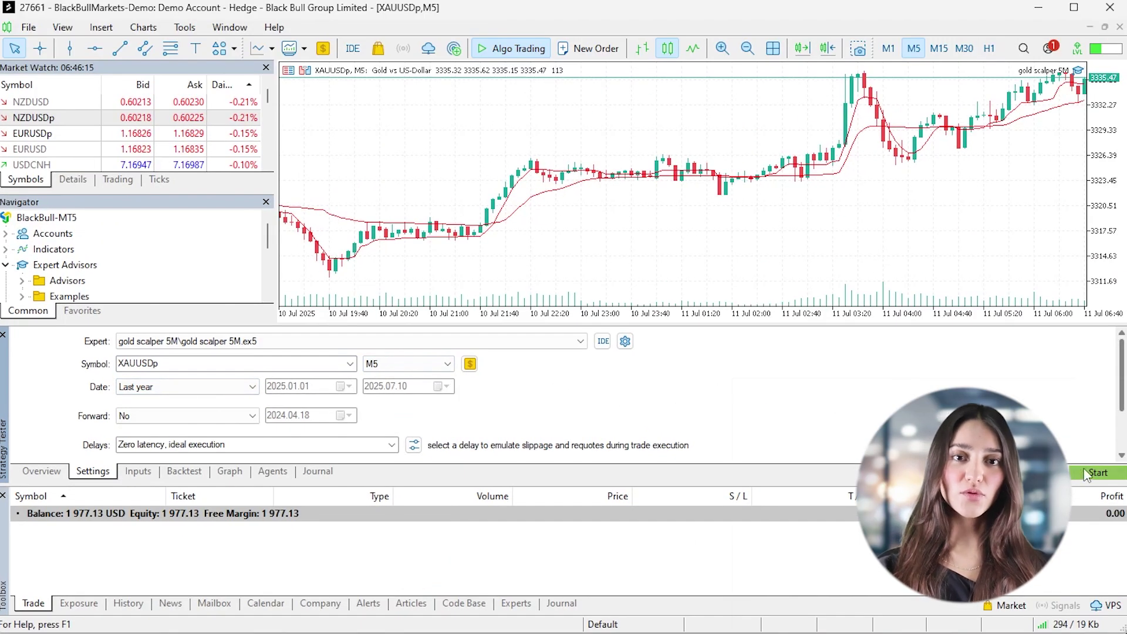
Launch the visual backtest of gold scalper 5M from 2025.01.01.
{"action": "left_click", "coordinate": [1097, 472]}
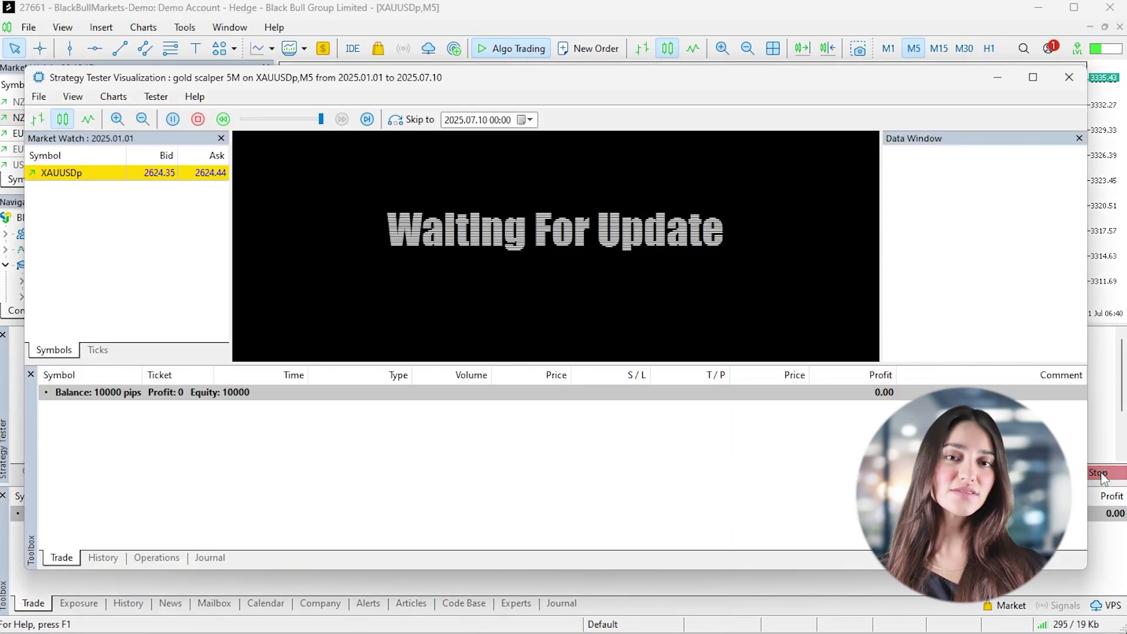